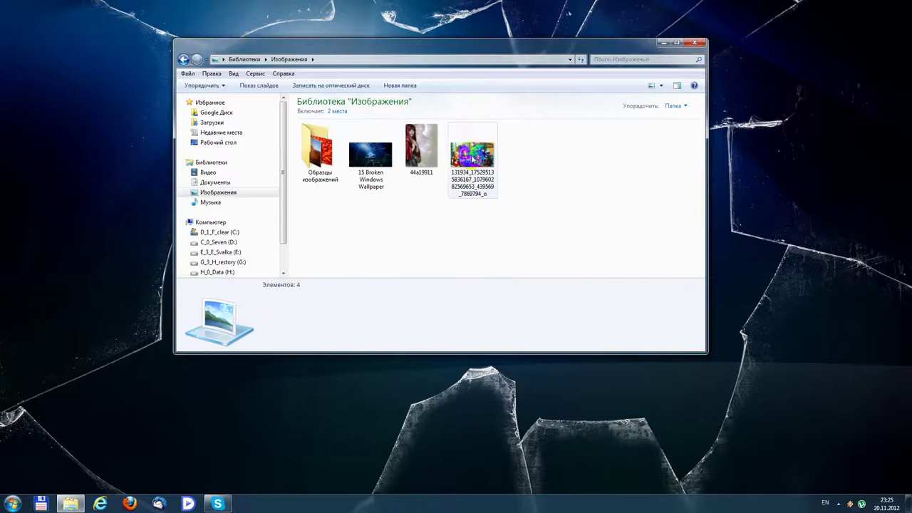
- Set the colourful Christmas-themed JPEG in the Изображения library as the desktop background
right_click(473, 152)
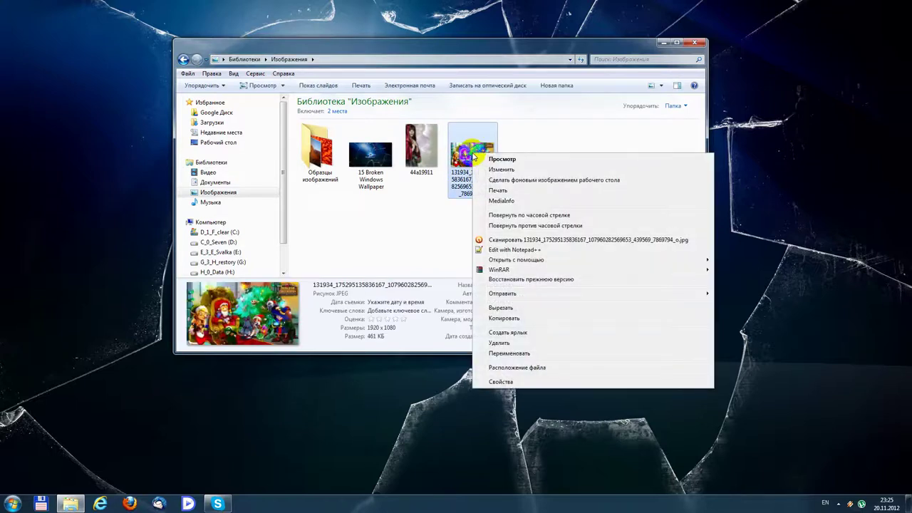
click(510, 181)
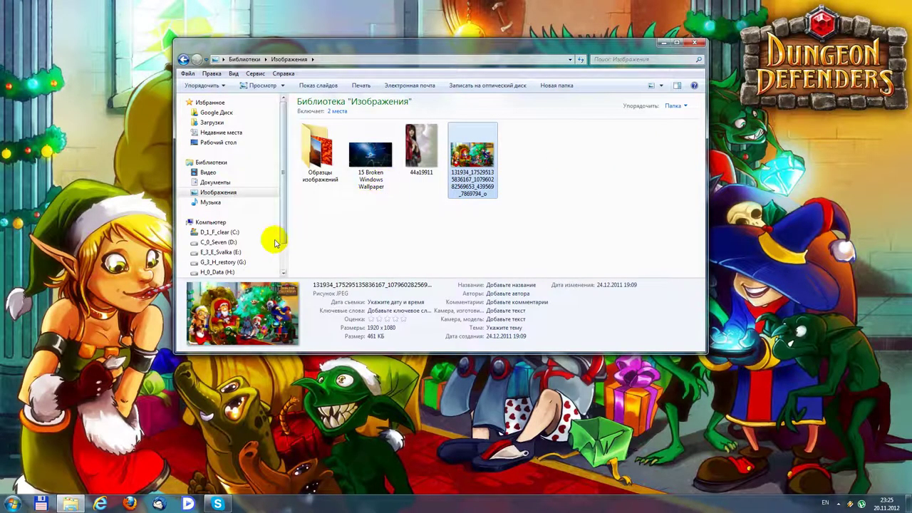
- Open the first picture in the Фотографии folder on drive C and advance to the white puppy photo 78a
click(234, 233)
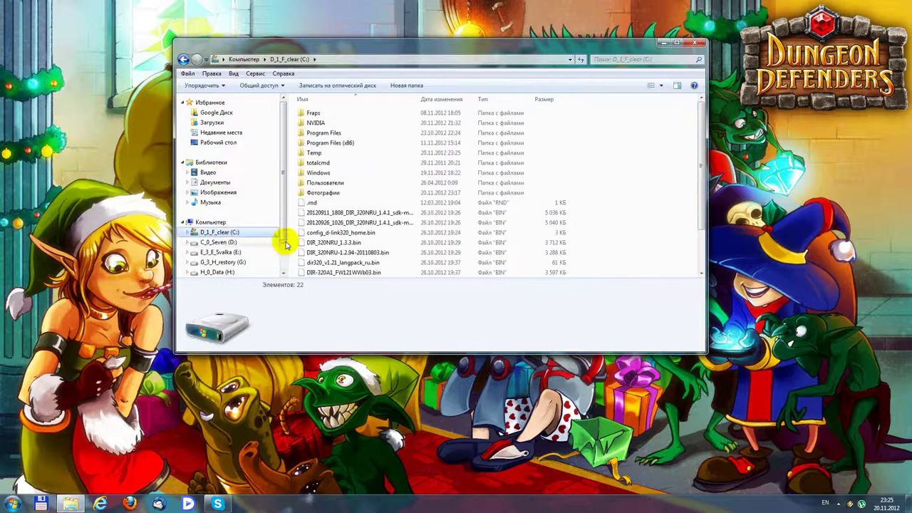
double_click(341, 196)
double_click(320, 120)
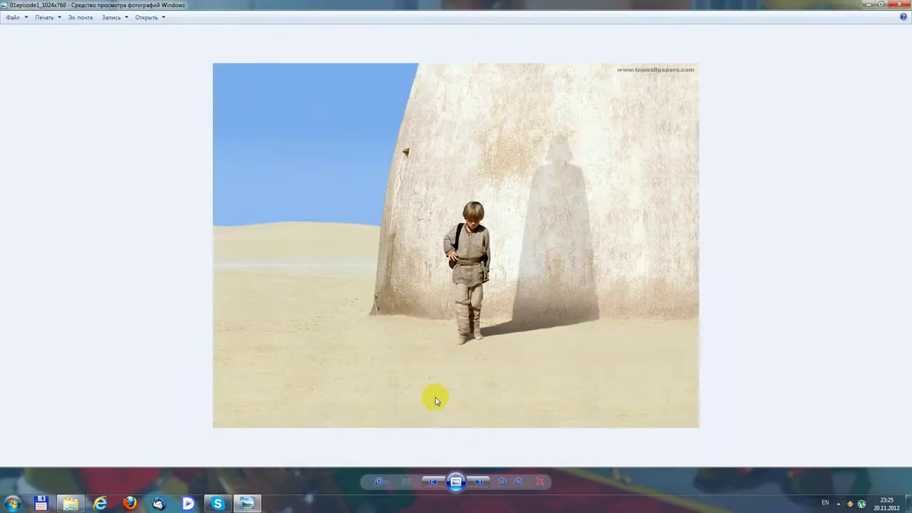
click(479, 484)
click(481, 487)
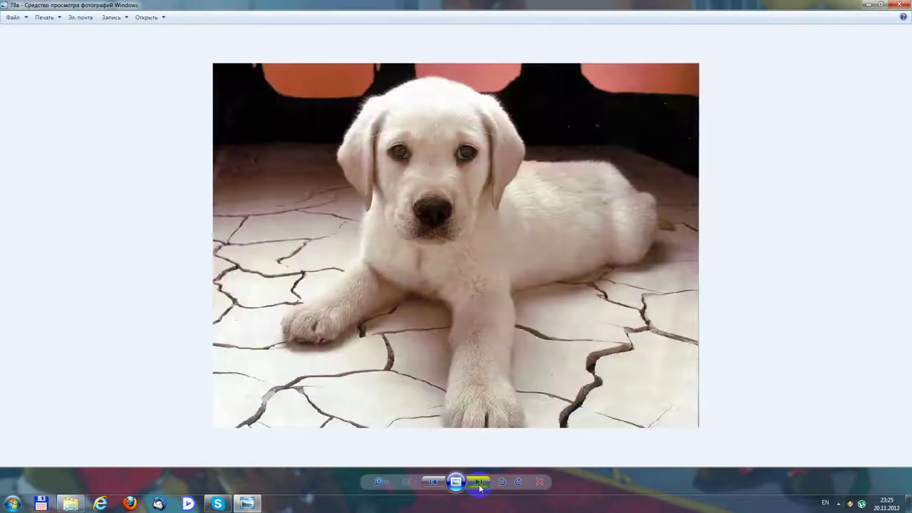
- Set the puppy photo 78a as the desktop background and close the picture viewer and the folder window
right_click(486, 202)
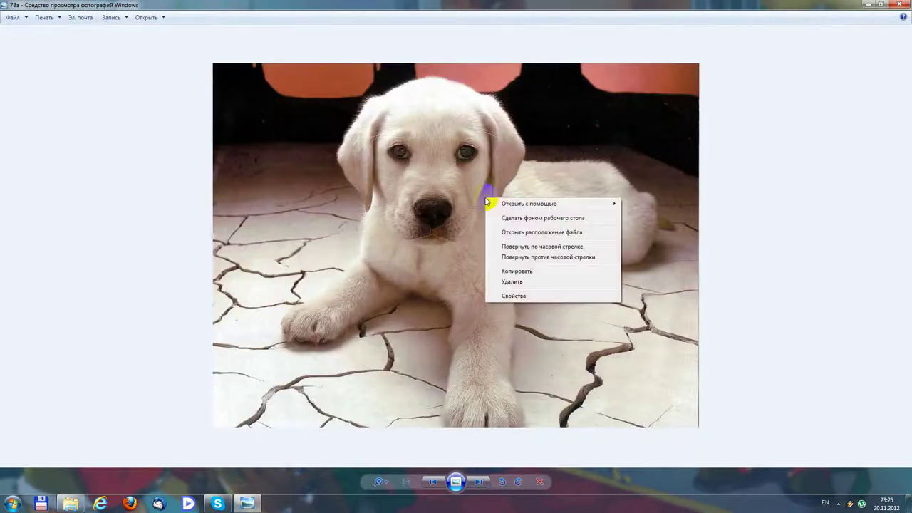
click(530, 220)
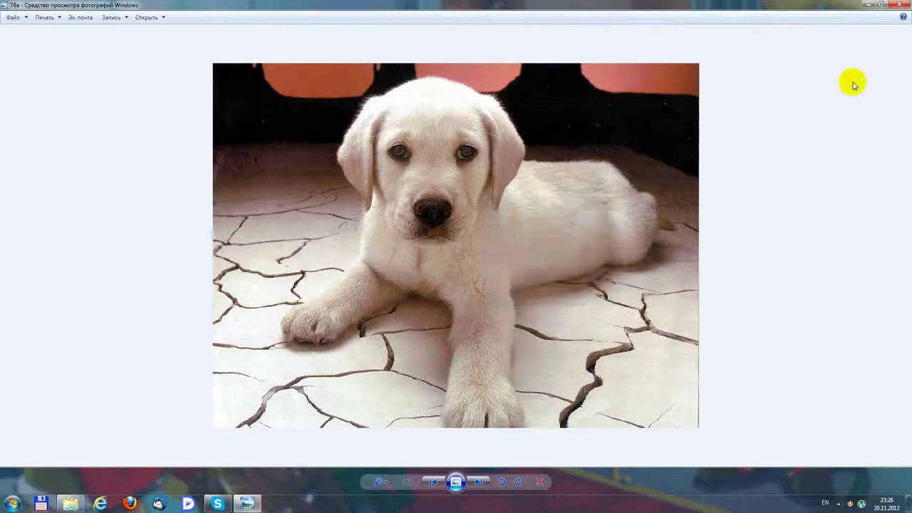
click(898, 5)
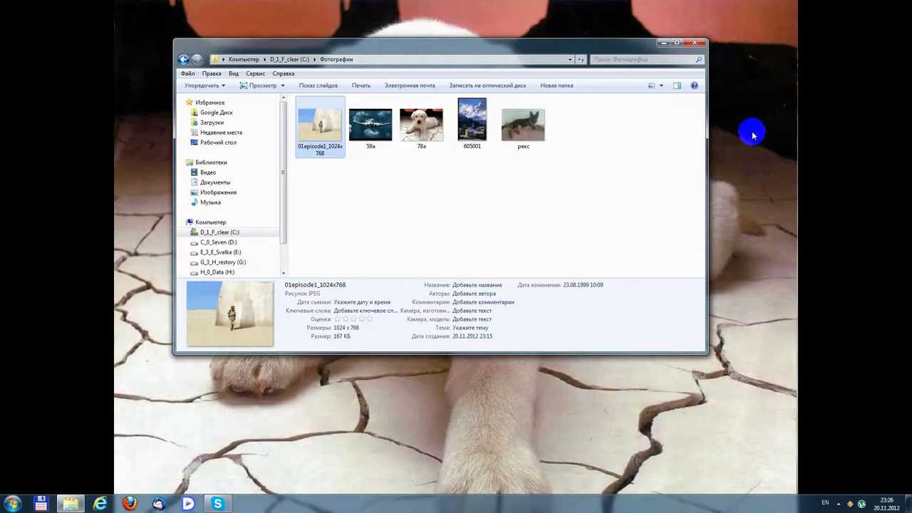
click(697, 43)
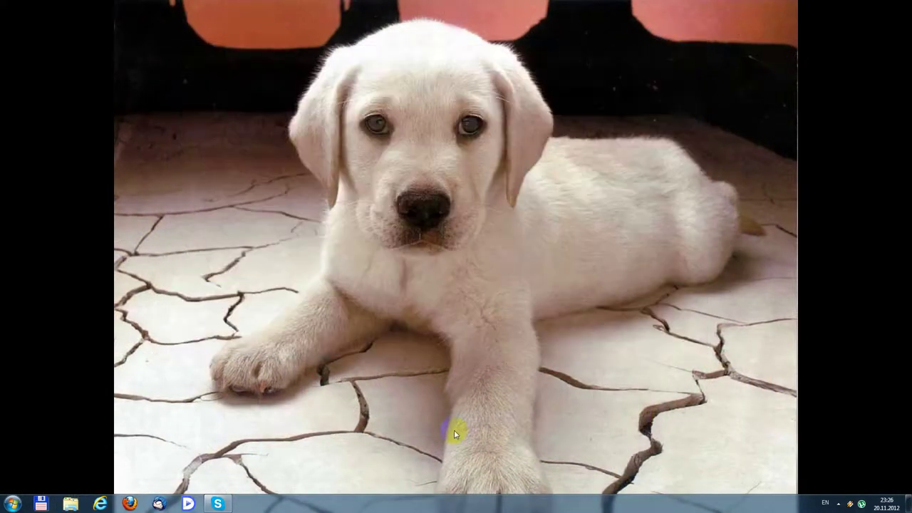
- Open the desktop background settings under Персонализация and choose the Изображения library as the picture location
right_click(551, 105)
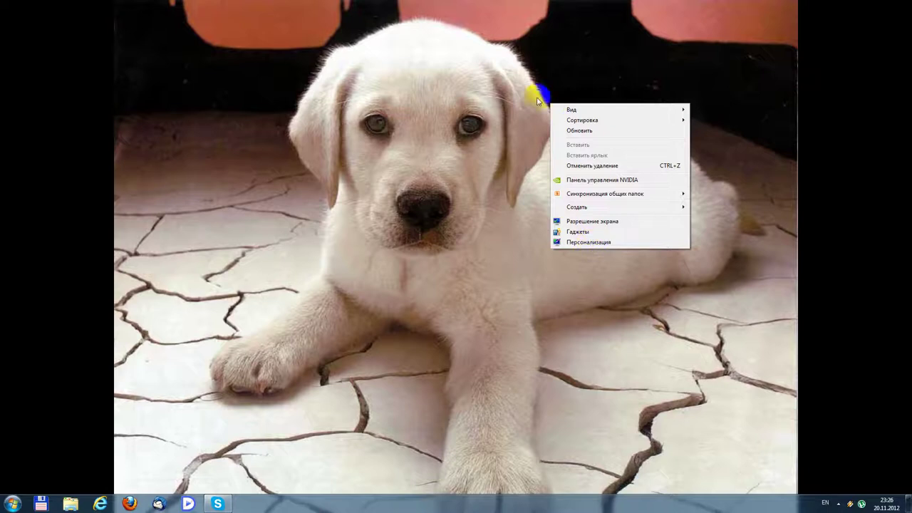
click(599, 243)
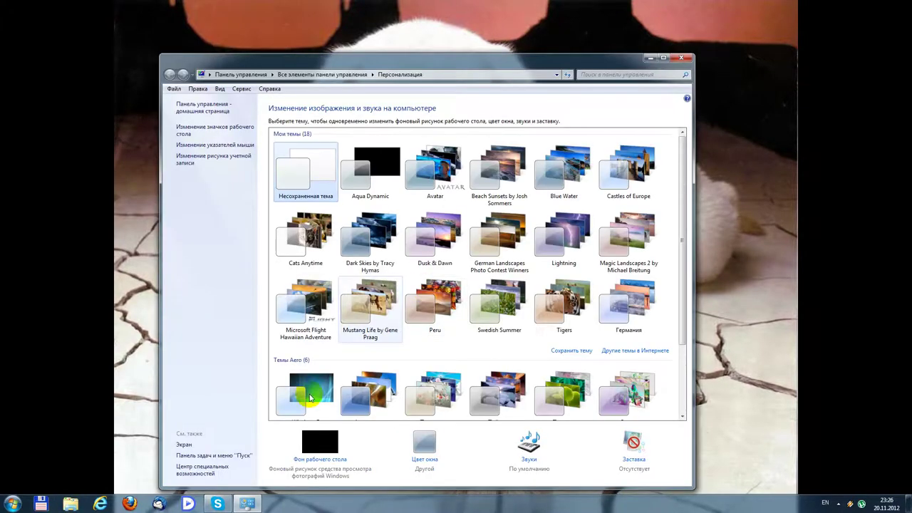
click(317, 461)
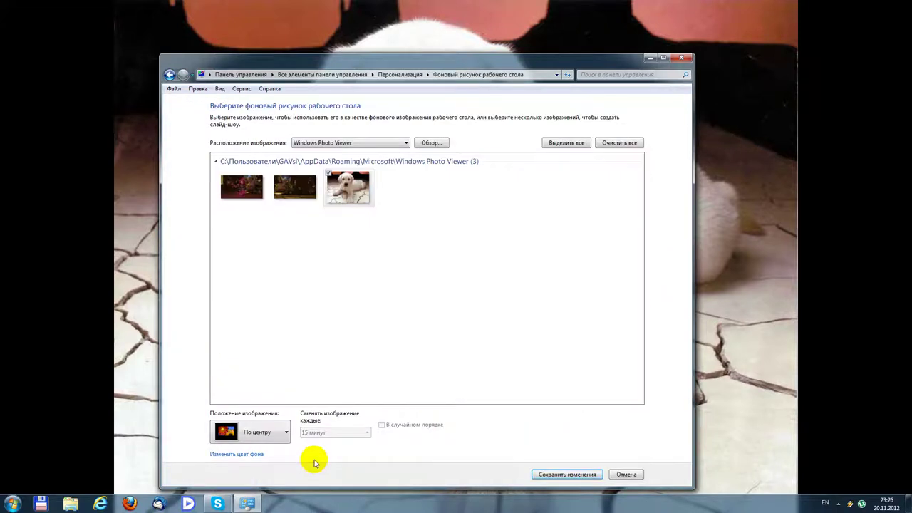
click(433, 144)
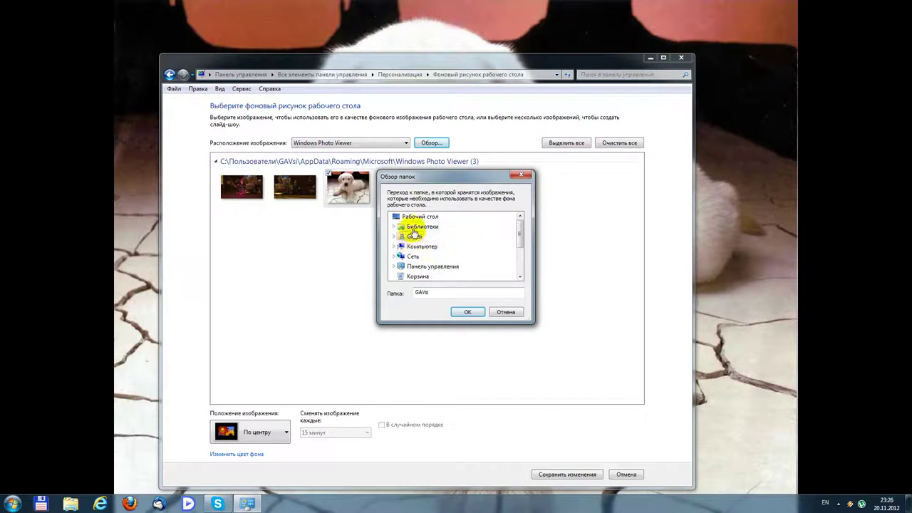
click(419, 227)
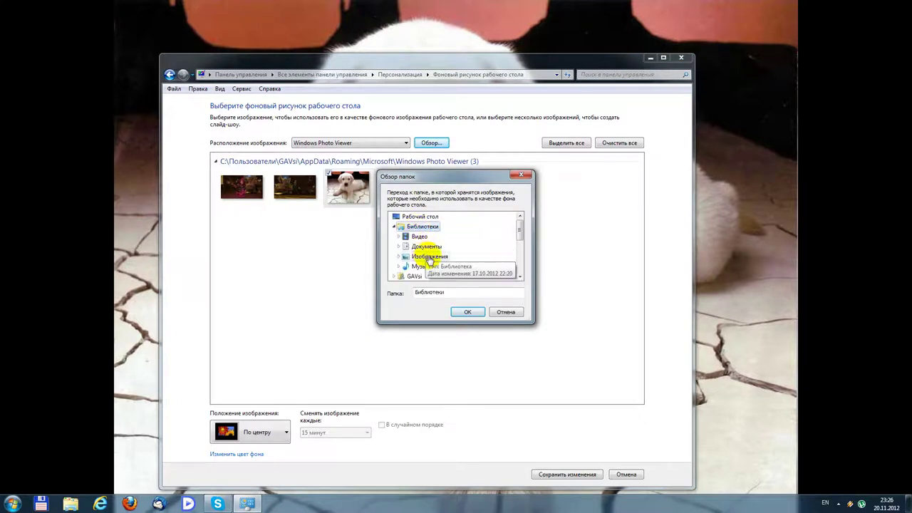
click(430, 256)
click(466, 311)
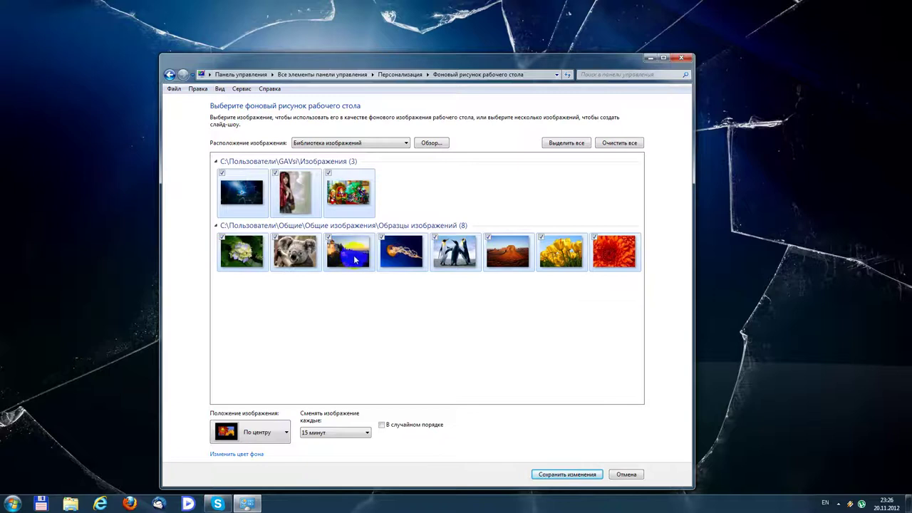
- Choose the lighthouse picture, switch to the portrait of the woman in a red hood, and move the window aside to reveal the desktop
click(354, 256)
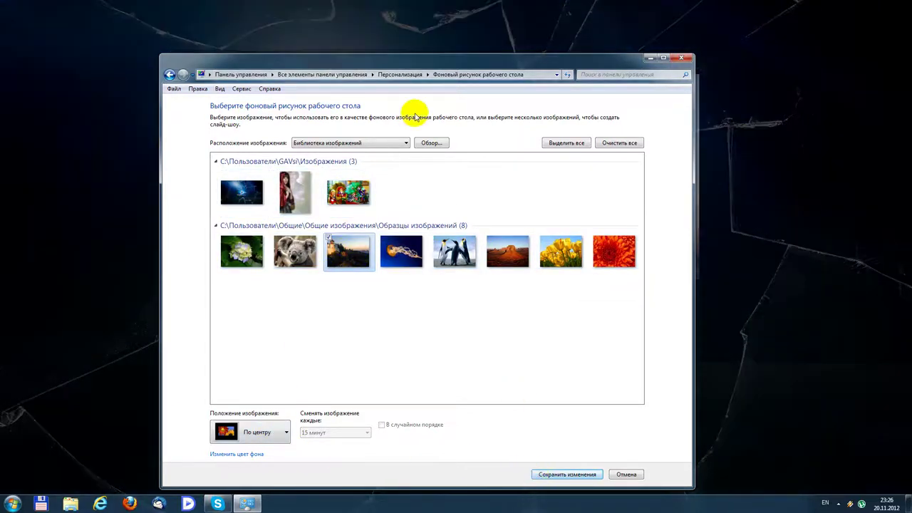
drag(477, 69, 456, 45)
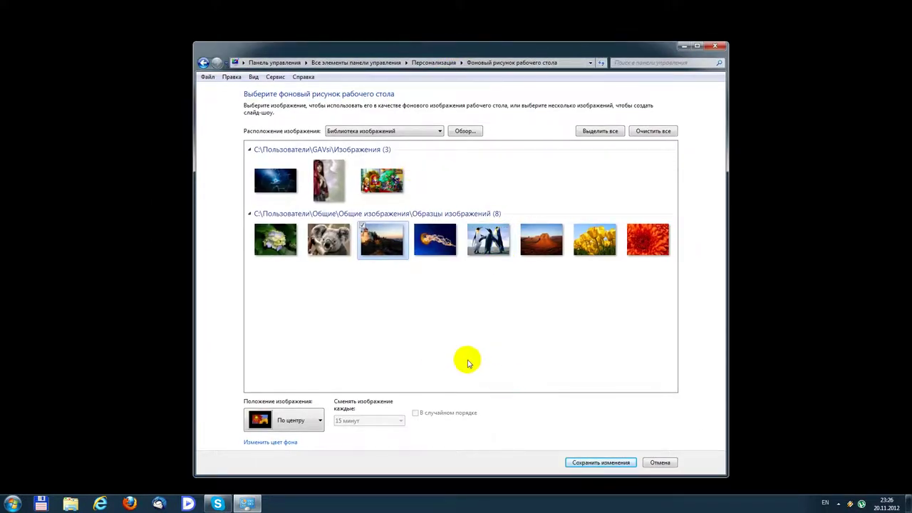
click(331, 186)
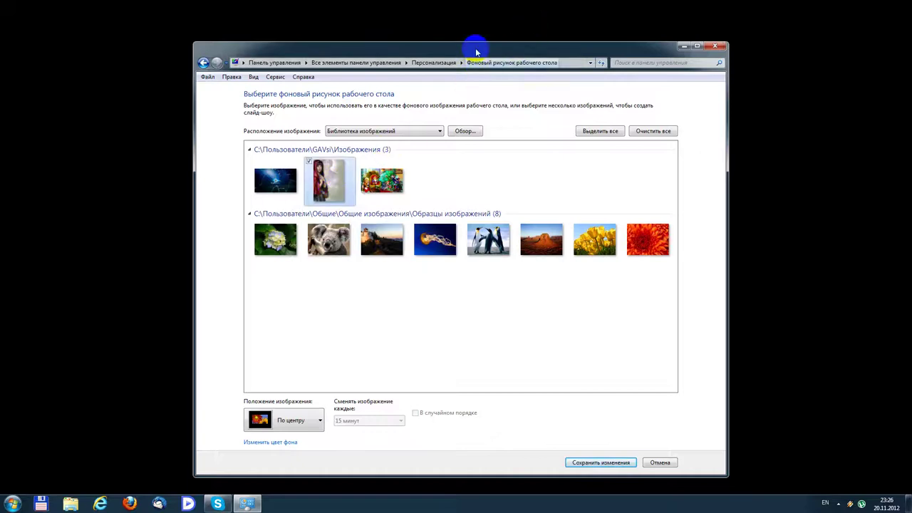
drag(484, 46, 823, 52)
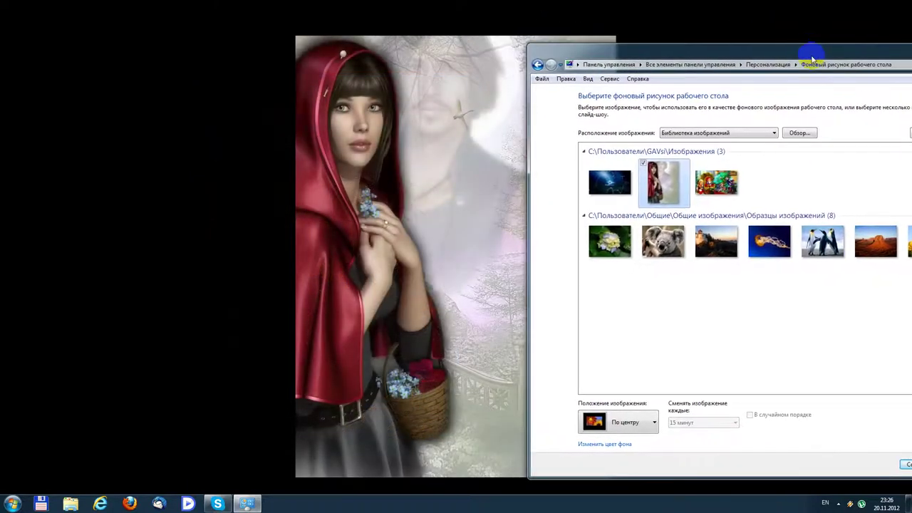
drag(721, 60, 797, 35)
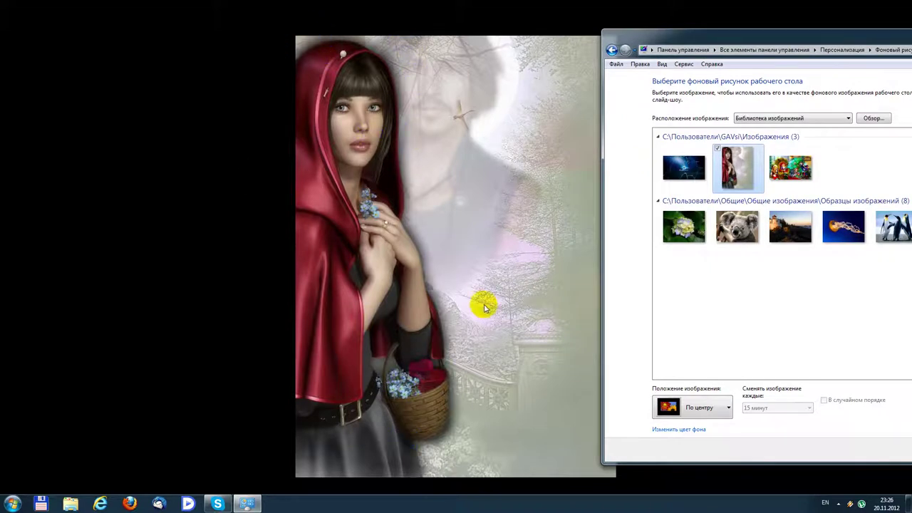
- Try the picture positions Заполнение, По размеру, Растянуть and Замостить, and return to По центру
click(711, 410)
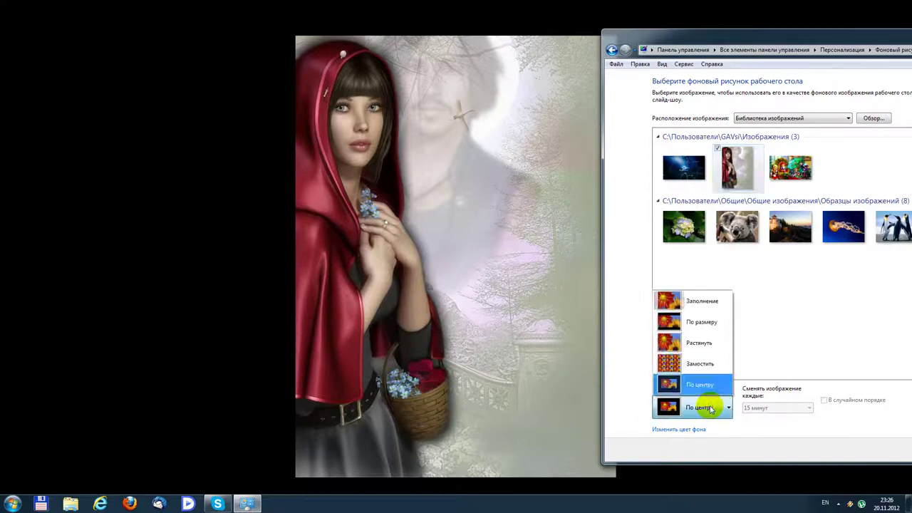
click(700, 301)
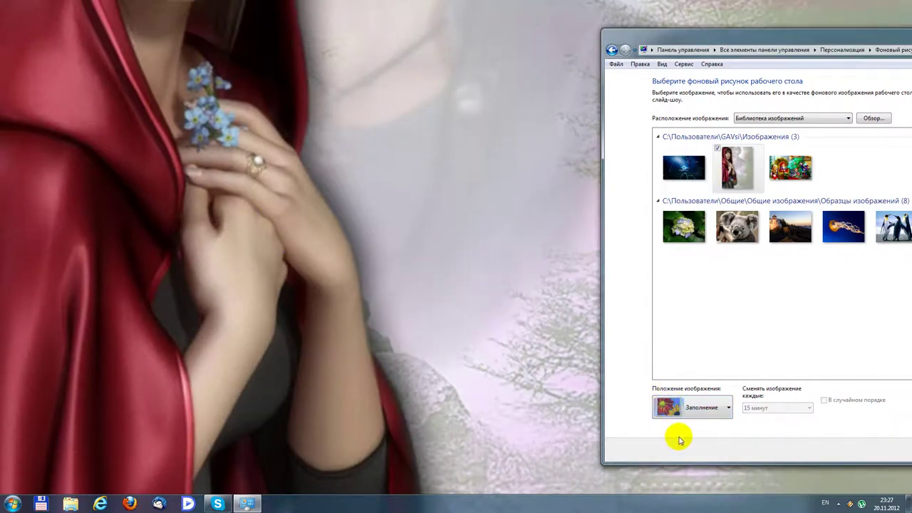
click(715, 407)
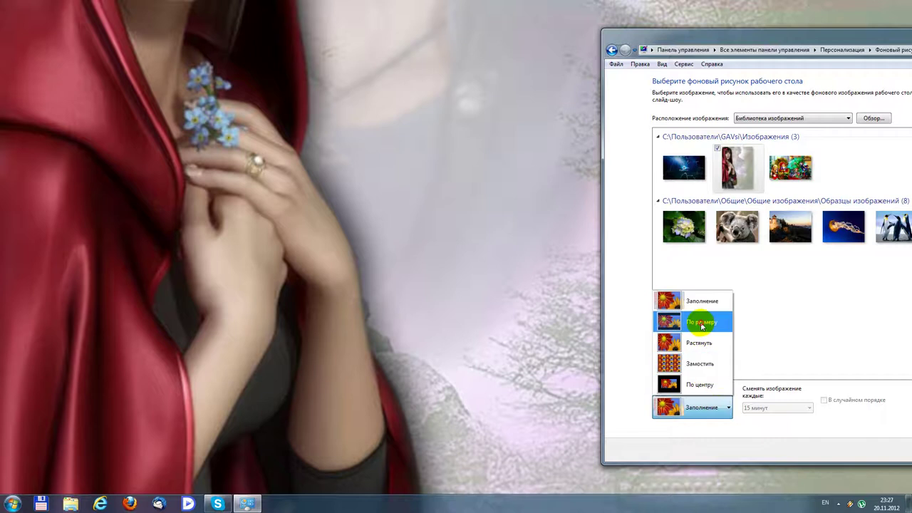
click(702, 324)
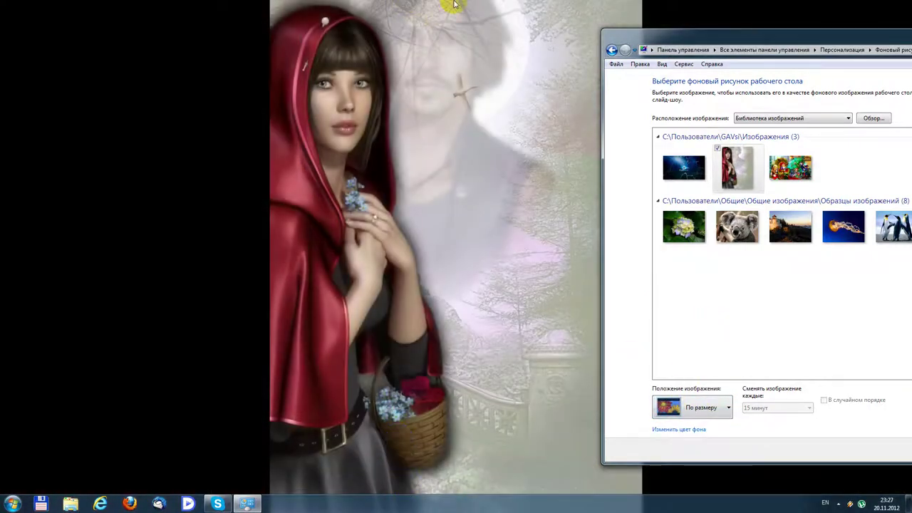
click(713, 407)
click(703, 345)
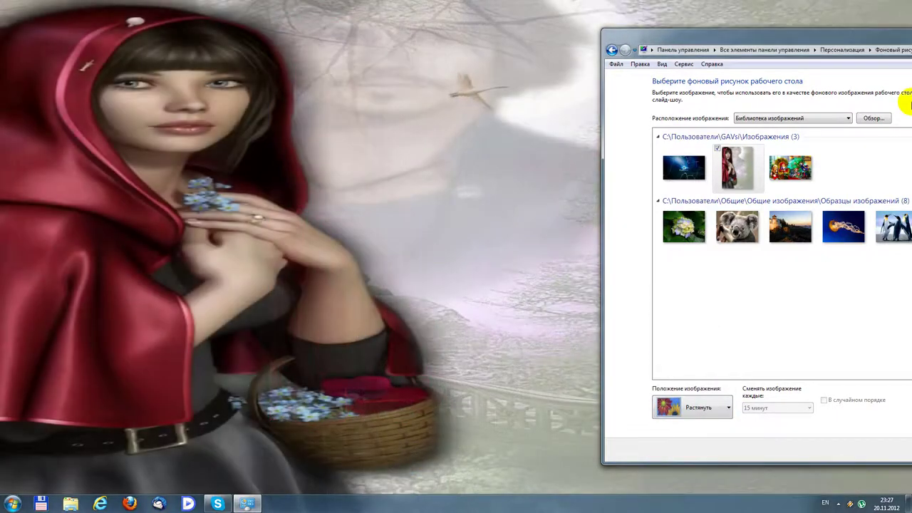
click(688, 407)
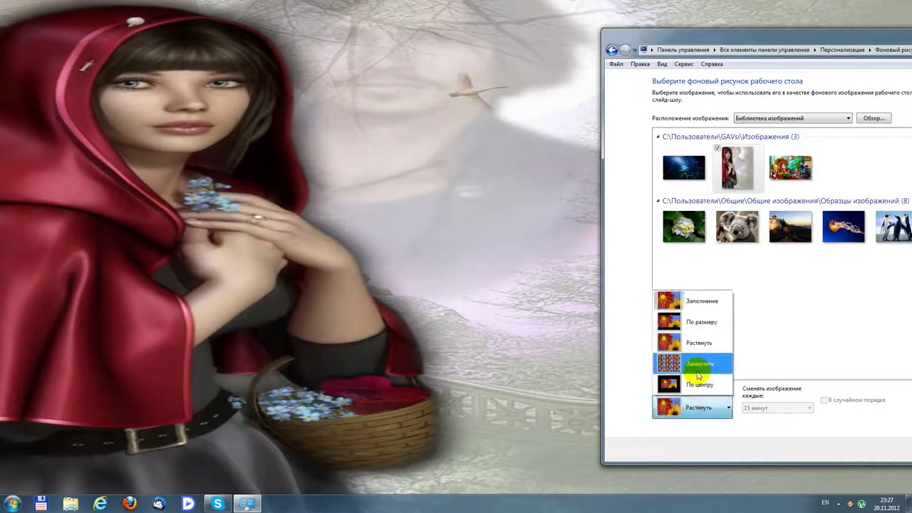
click(702, 364)
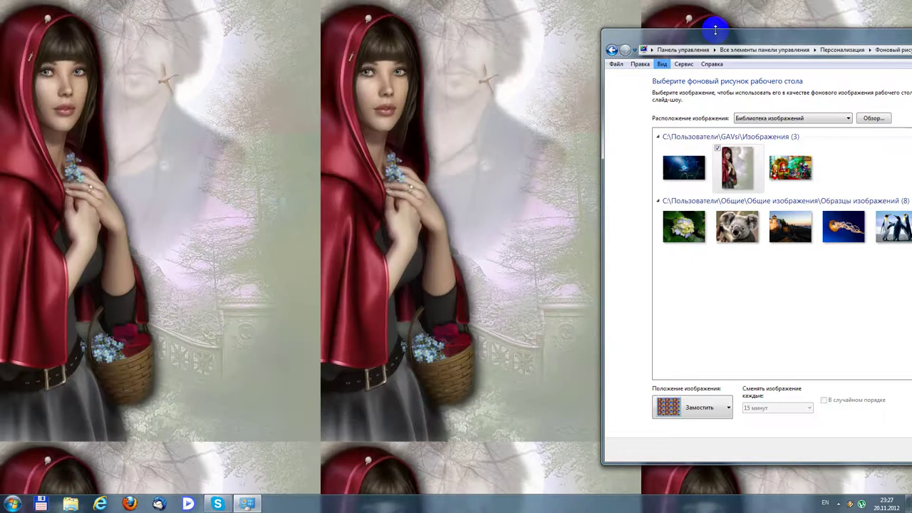
click(725, 417)
click(700, 387)
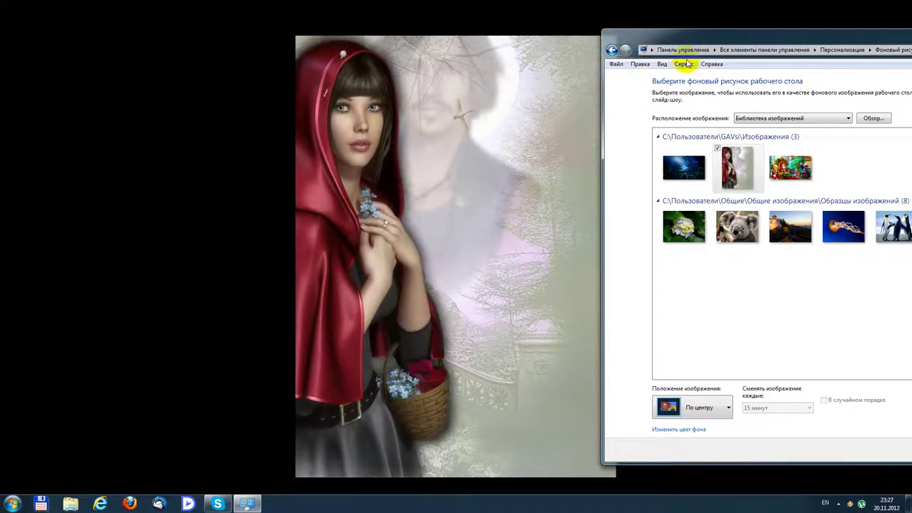
- Select the broken glass, Christmas, desert and yellow tulips pictures for the background slideshow, leaving out the woman in the red hood
drag(737, 28, 291, 137)
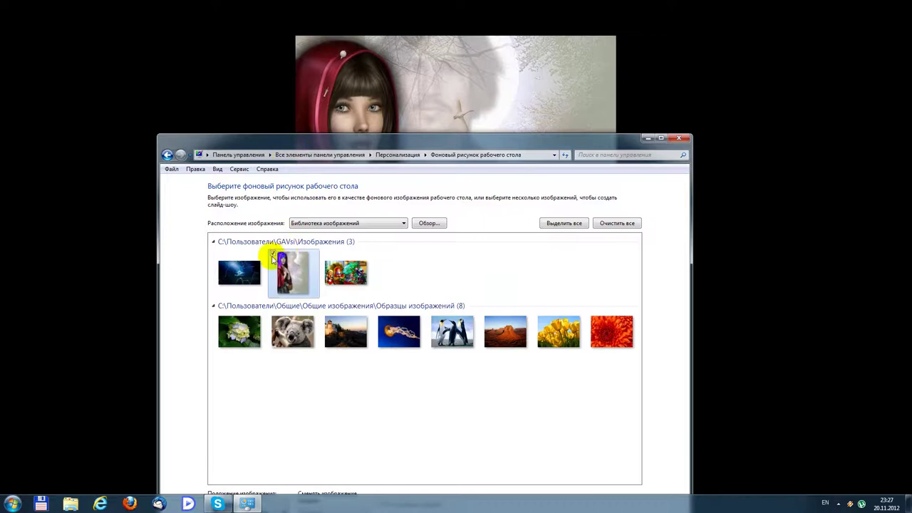
click(327, 254)
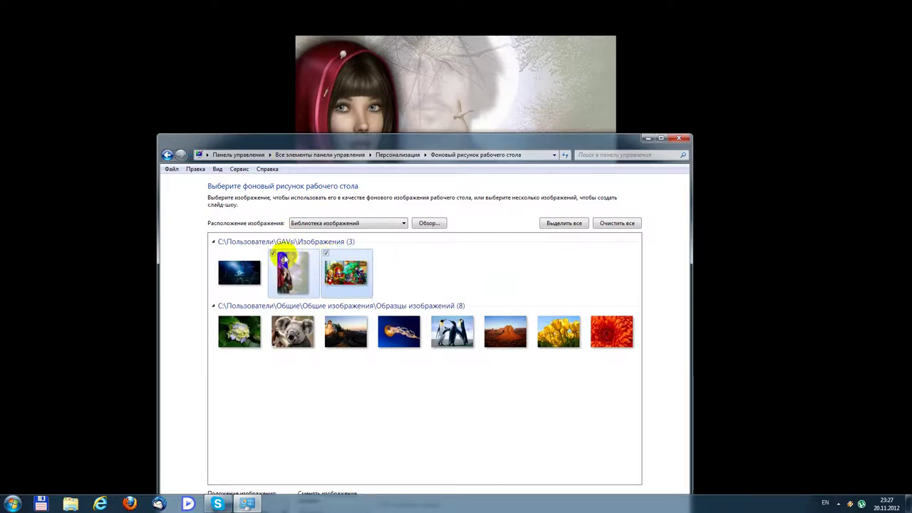
click(220, 254)
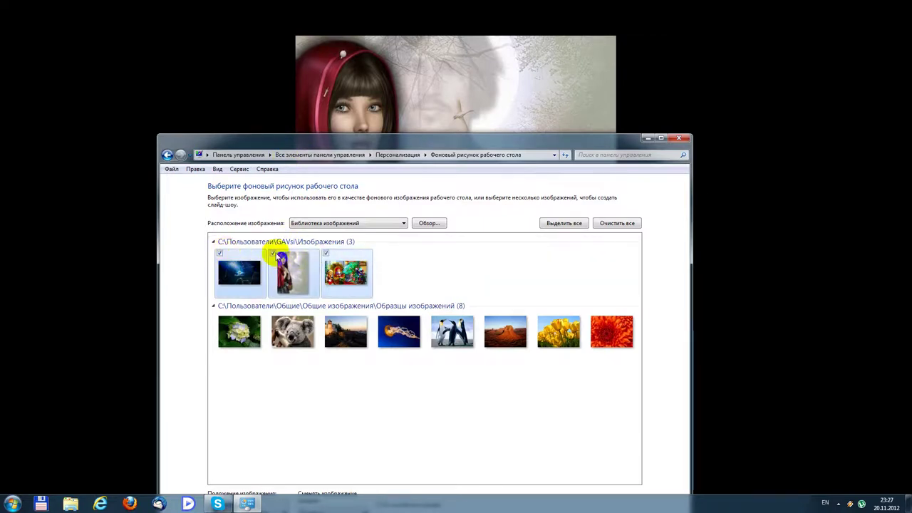
drag(400, 140, 256, 45)
click(350, 224)
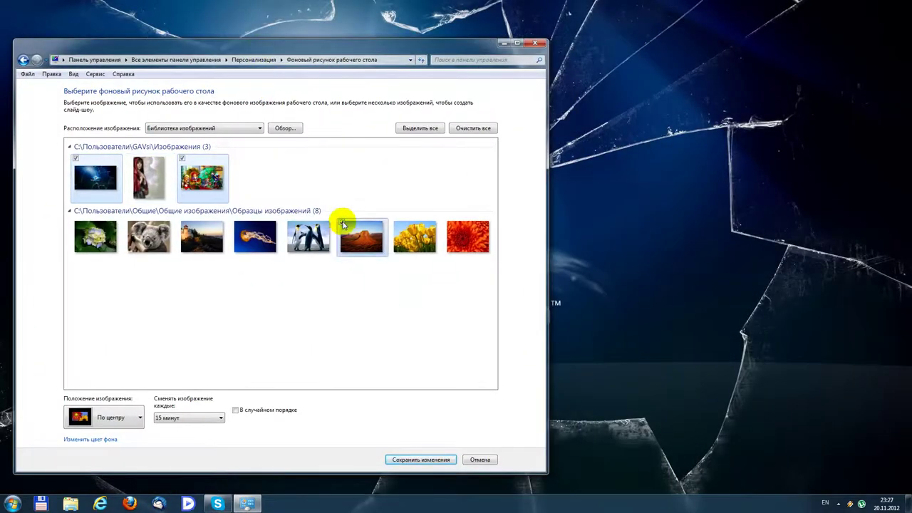
click(394, 226)
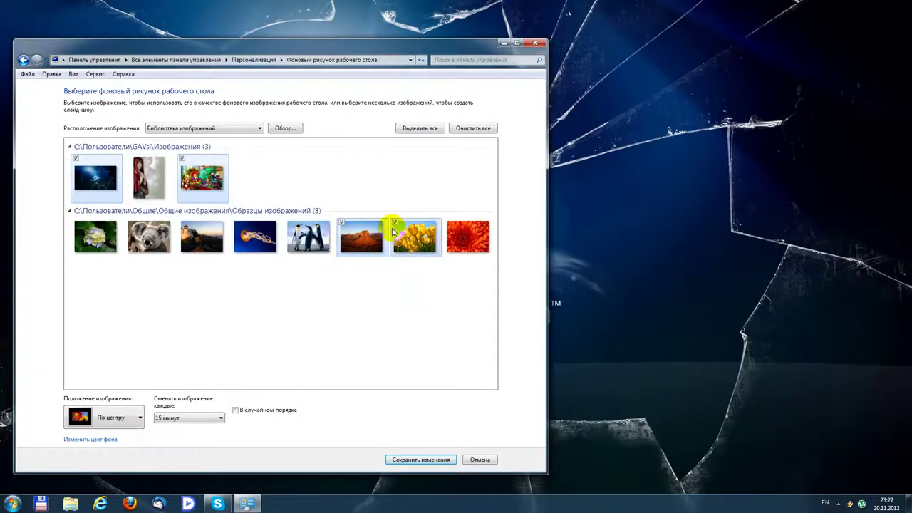
- Set the background slideshow to change pictures every 10 секунд in random order
click(181, 420)
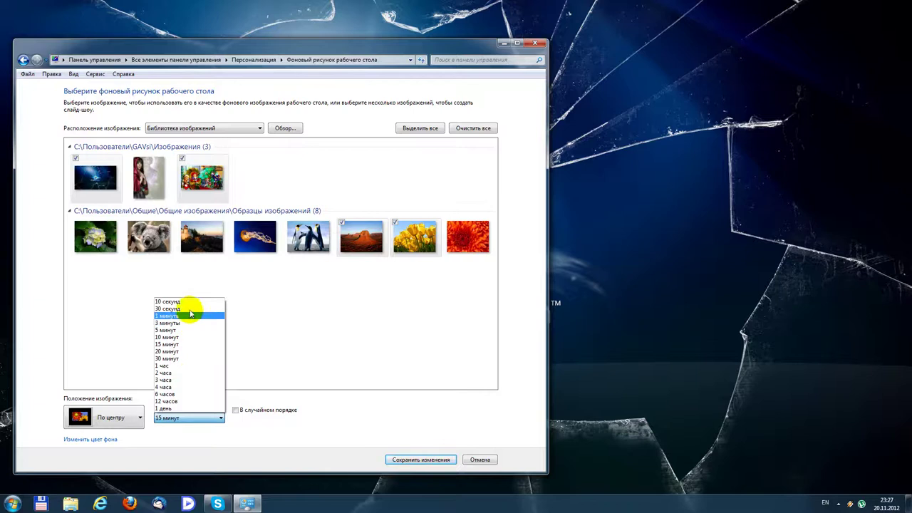
click(186, 301)
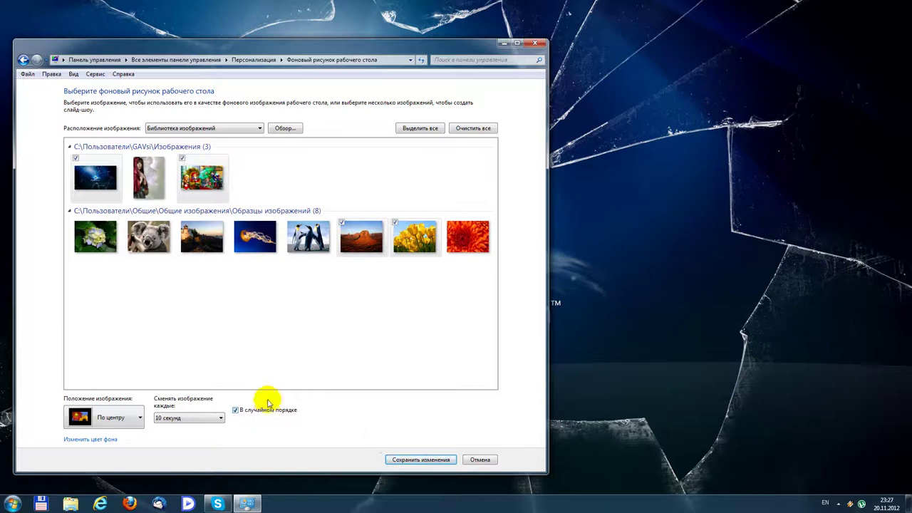
- Add the jellyfish and lighthouse pictures to the background slideshow and save it, moving the window aside to view the desktop
click(236, 224)
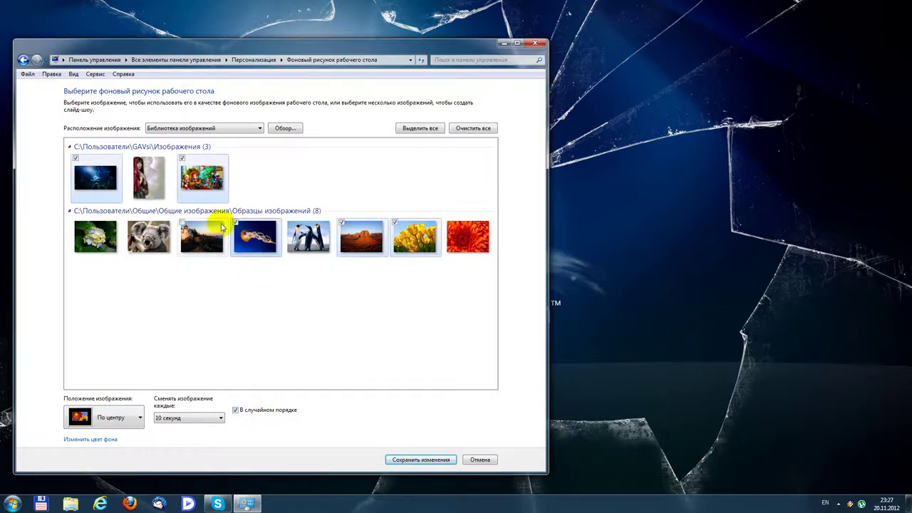
click(398, 459)
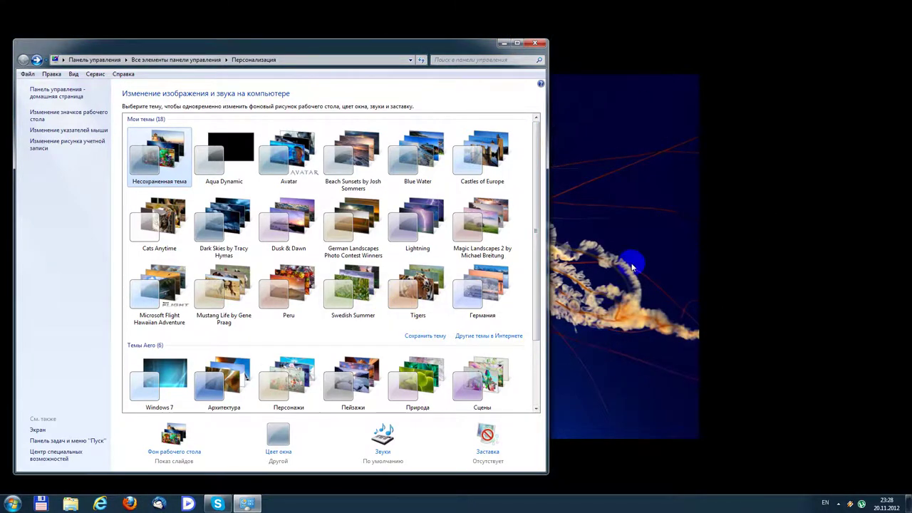
drag(452, 49, 684, 389)
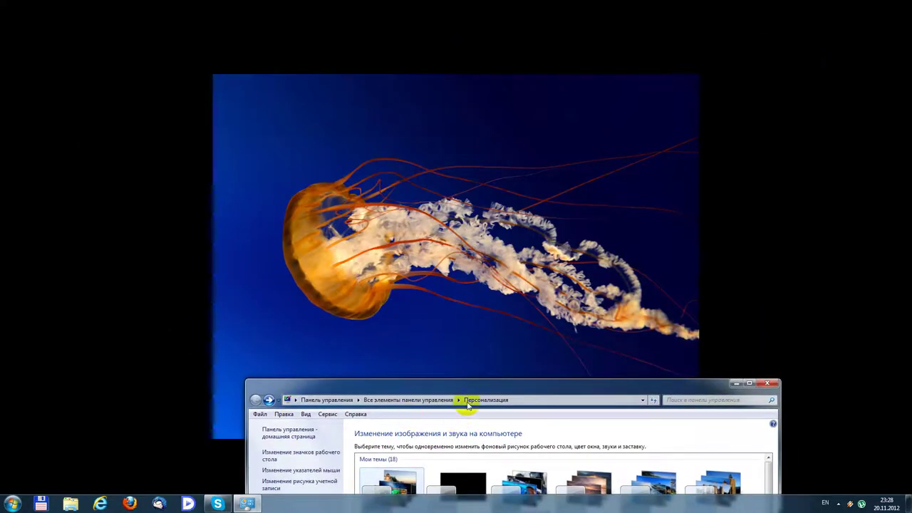
drag(473, 387, 428, 59)
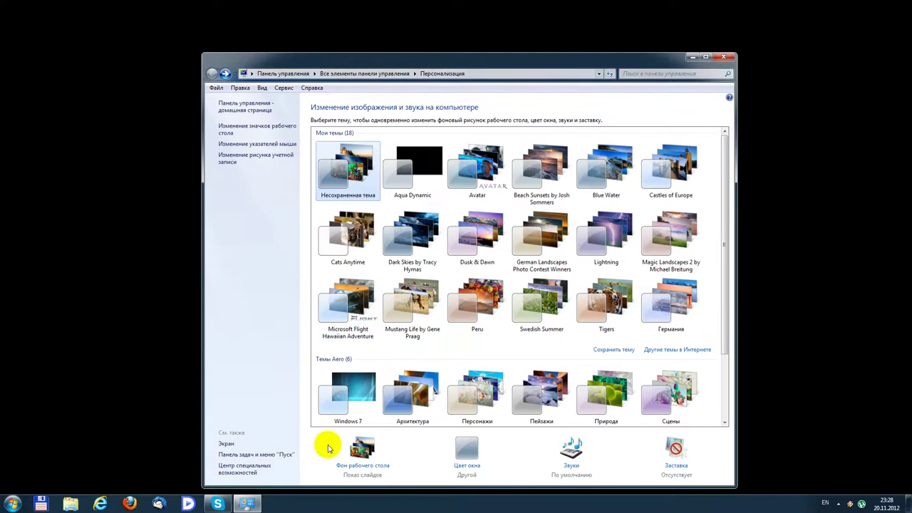
- Reopen the desktop background settings and choose dark teal from Сплошные цвета as the background
click(374, 463)
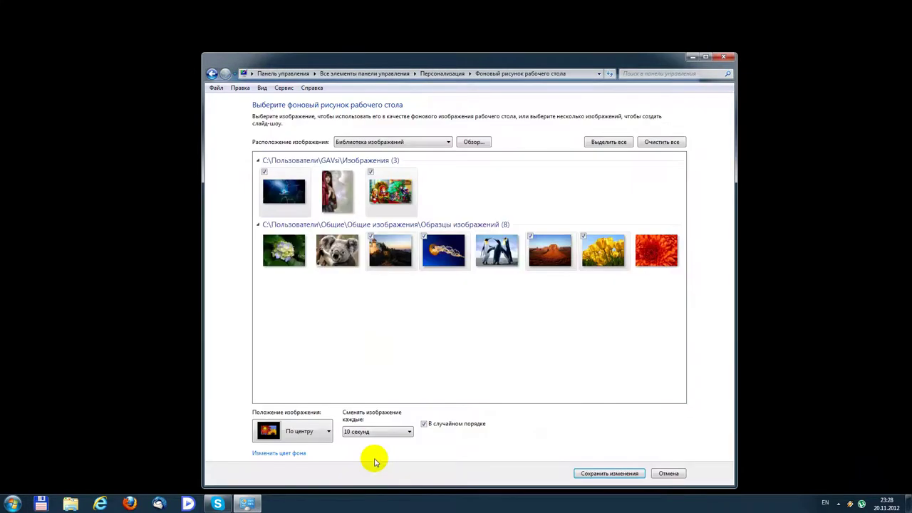
click(447, 143)
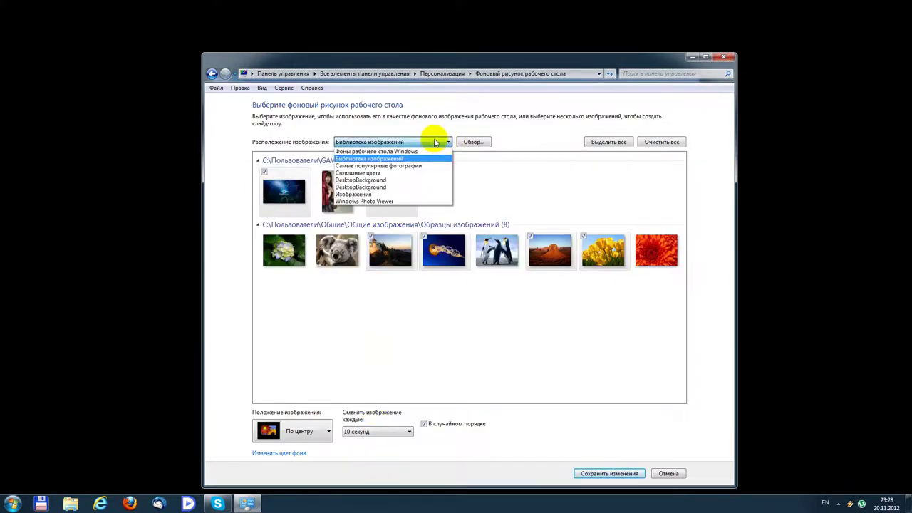
click(379, 172)
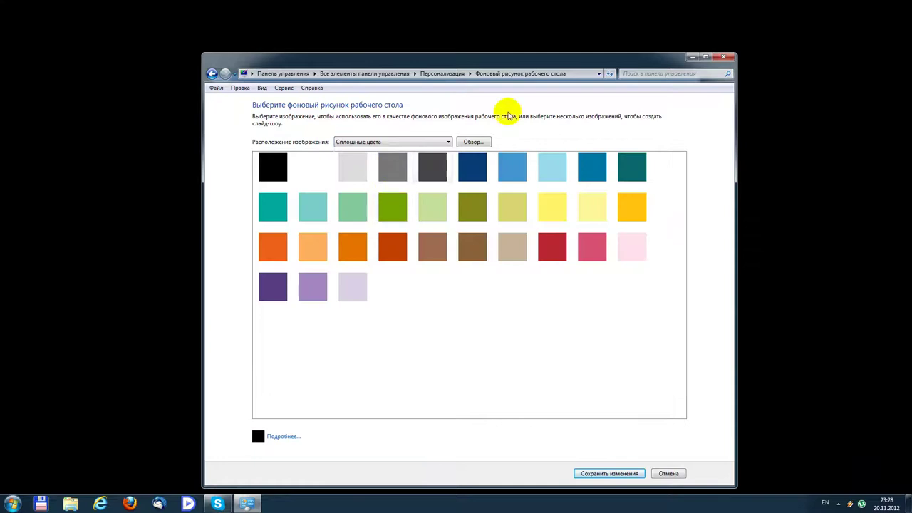
click(632, 167)
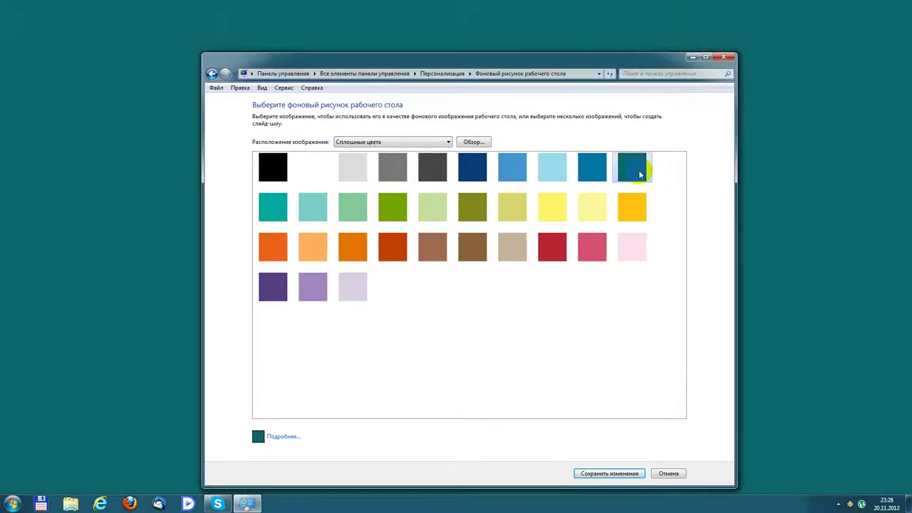
- Browse to the Изображения library as the picture location and save the background with all its pictures selected
click(474, 142)
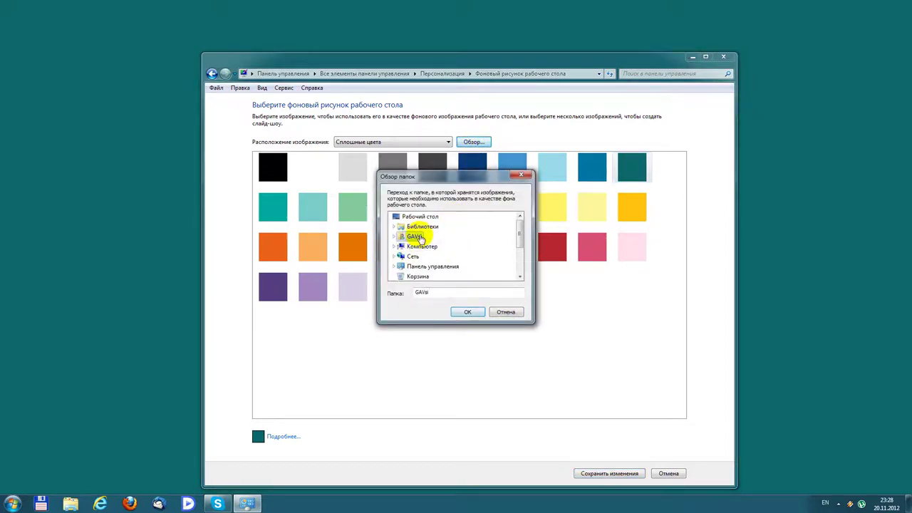
click(422, 227)
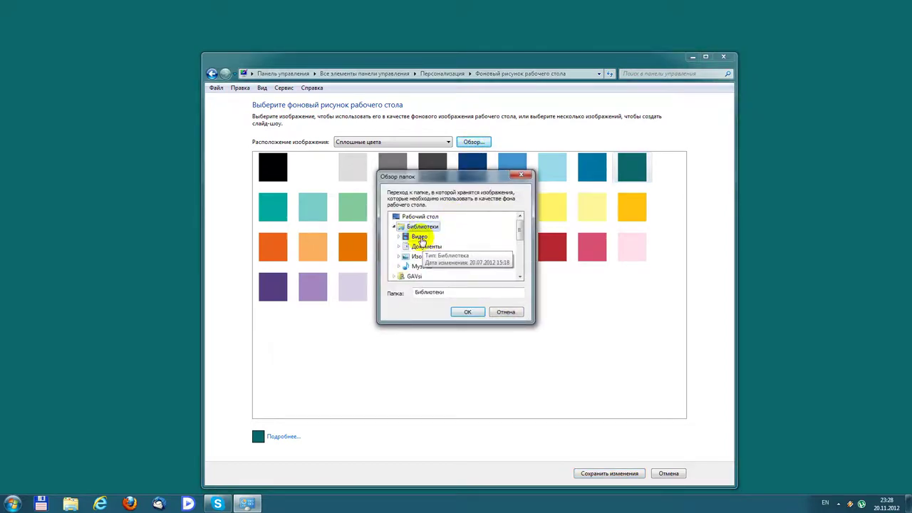
click(427, 247)
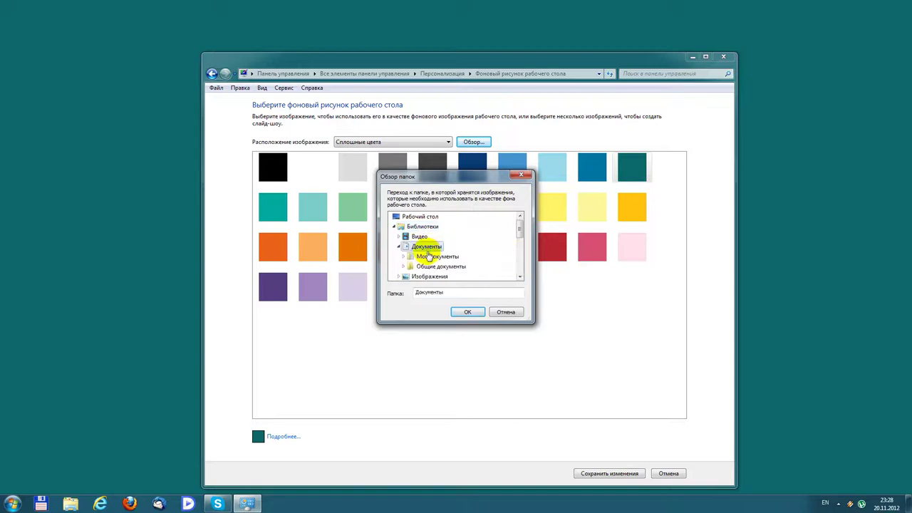
click(428, 276)
click(468, 312)
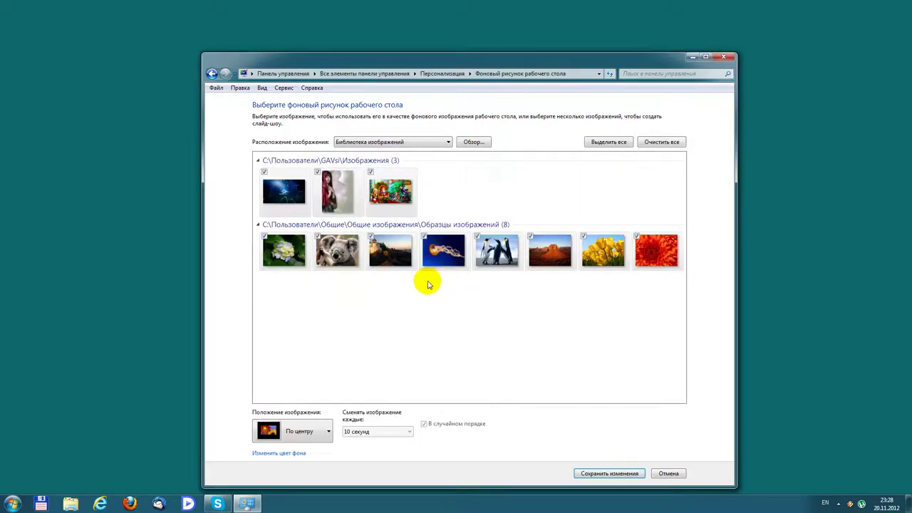
click(590, 475)
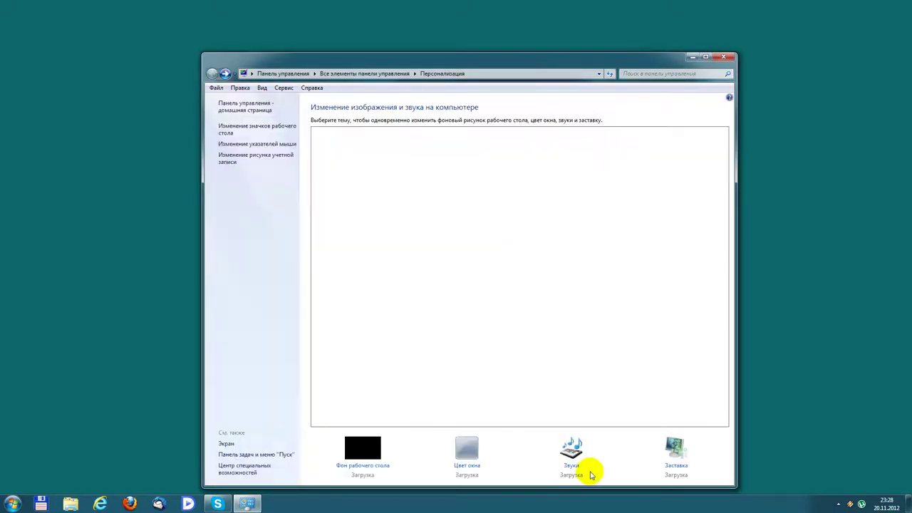
- Minimize the Персонализация window and advance the desktop to the next background picture twice
click(691, 57)
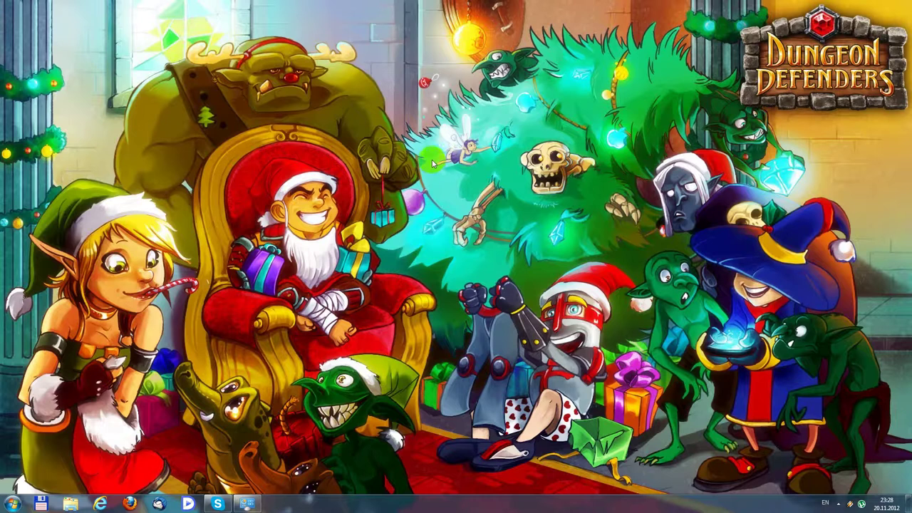
right_click(505, 86)
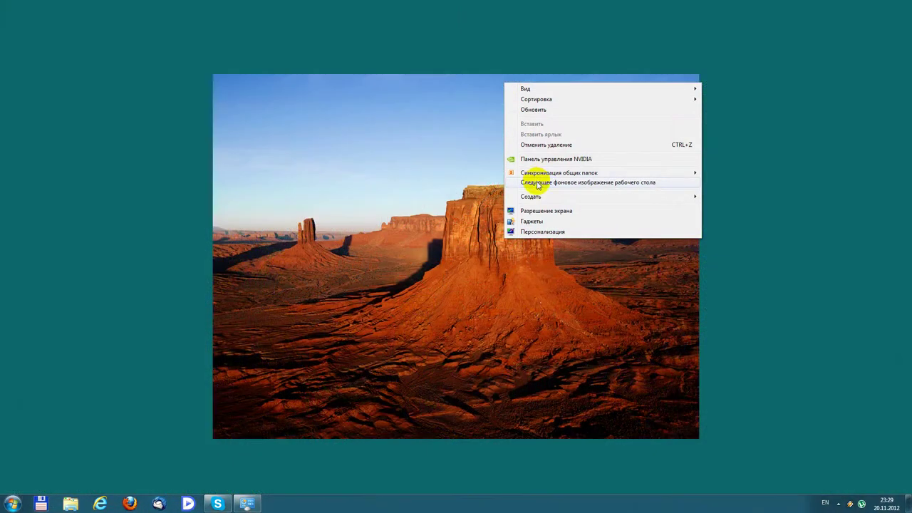
click(538, 183)
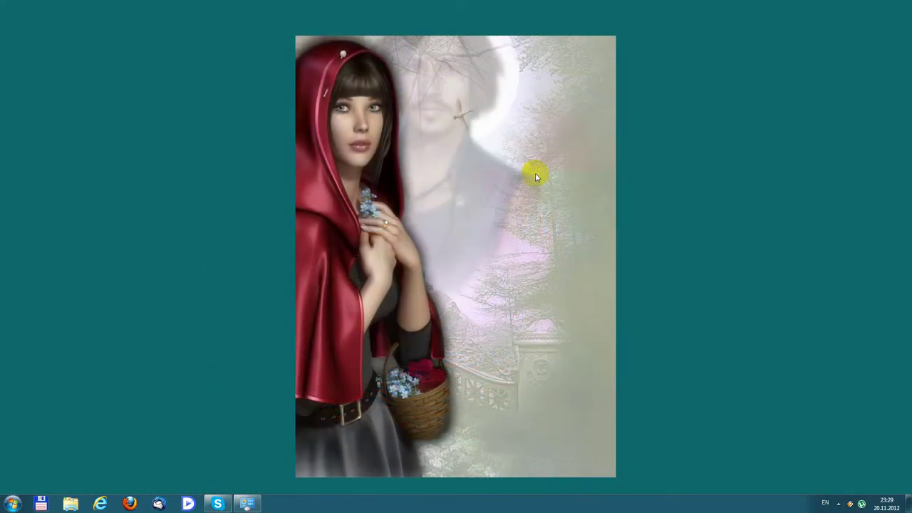
right_click(536, 176)
click(559, 271)
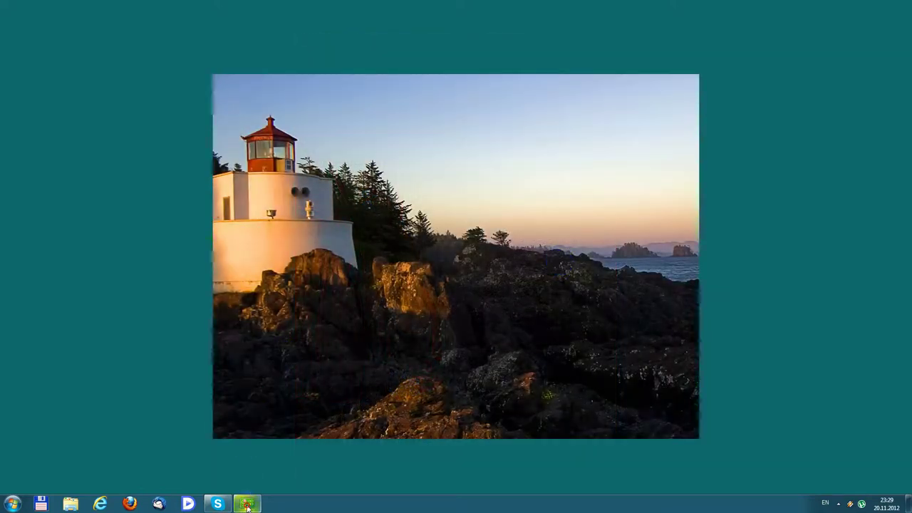
- Restore the Персонализация window, set the slideshow's picture position to По размеру, and save the changes
click(247, 506)
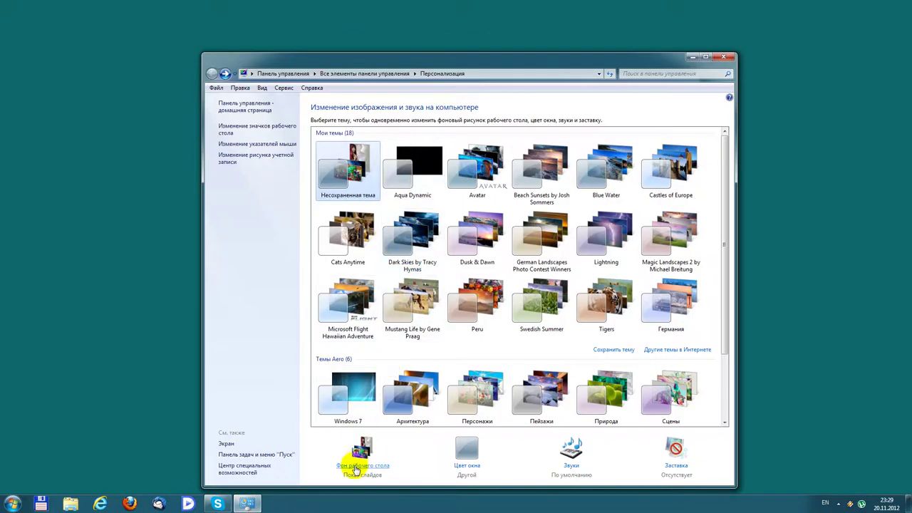
click(355, 467)
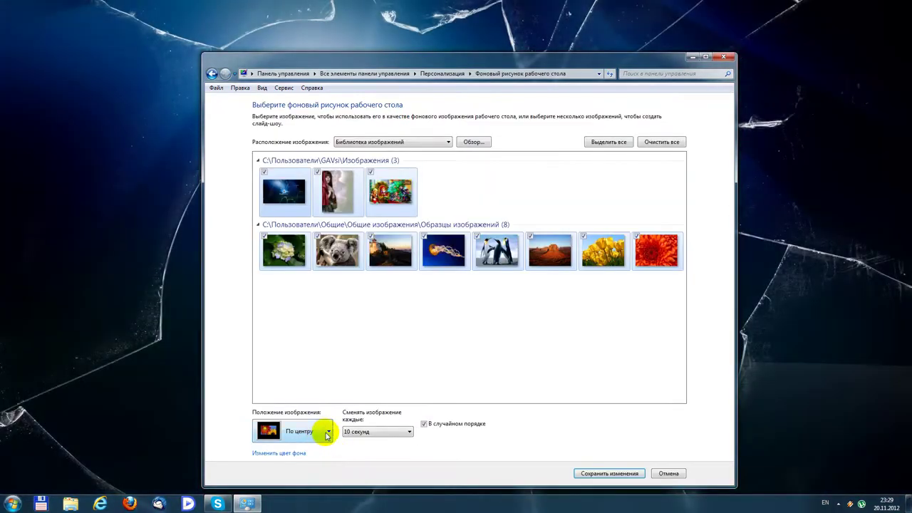
click(327, 432)
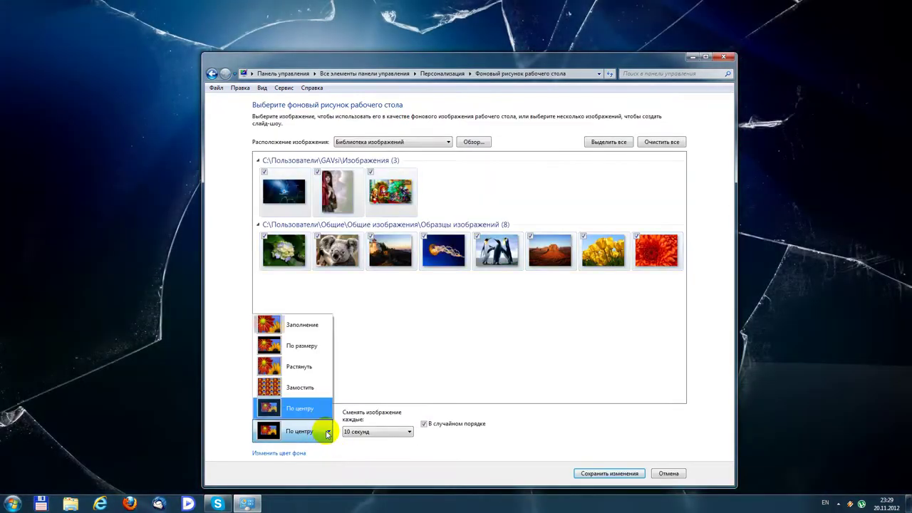
click(311, 348)
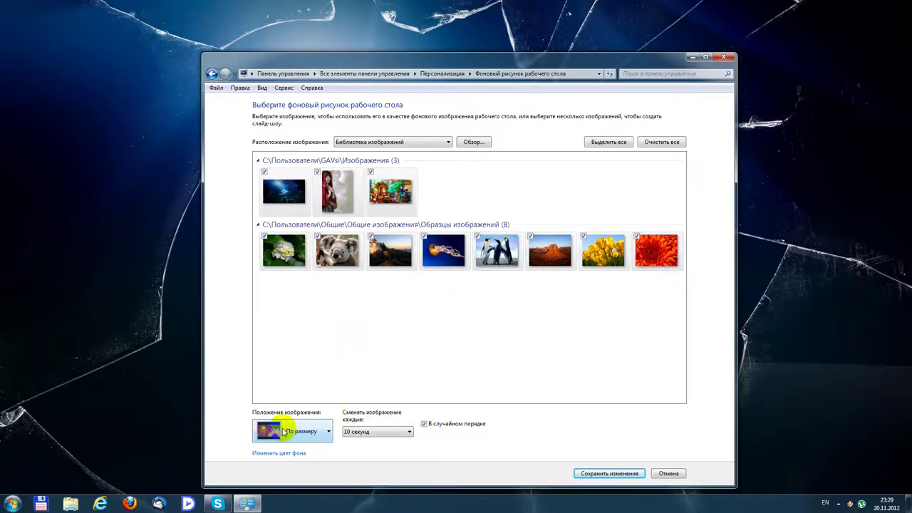
click(591, 475)
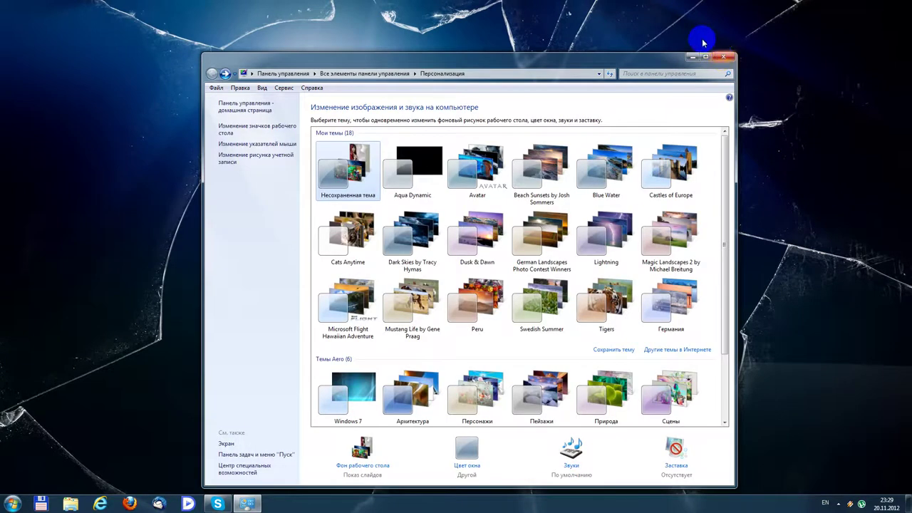
- Advance the desktop to the next background picture and close the Персонализация window
right_click(702, 39)
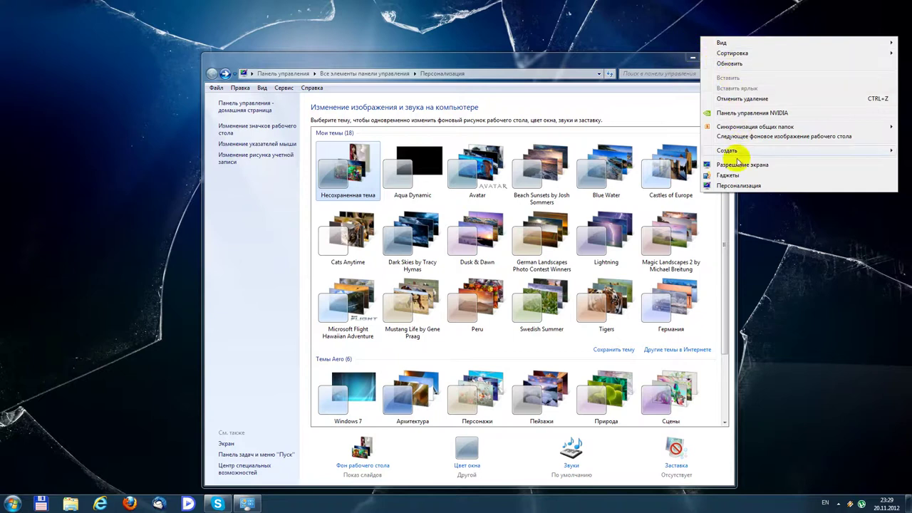
click(748, 136)
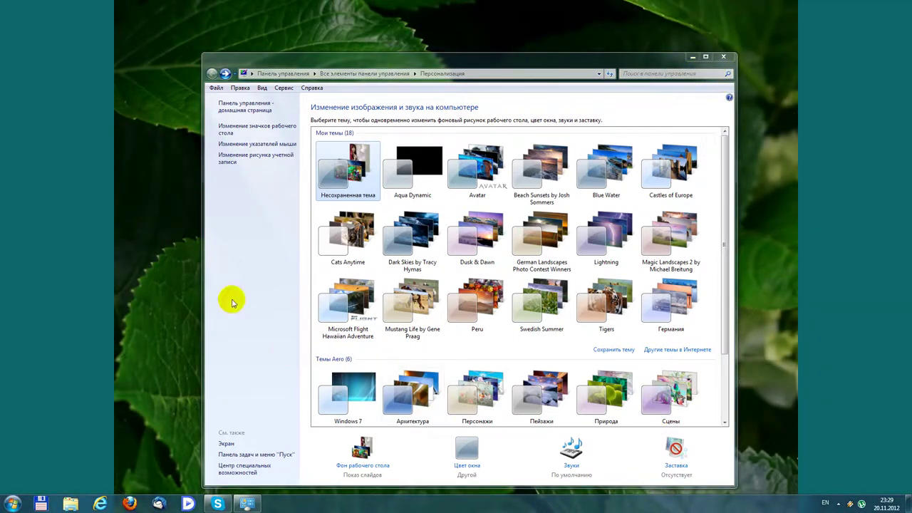
right_click(153, 60)
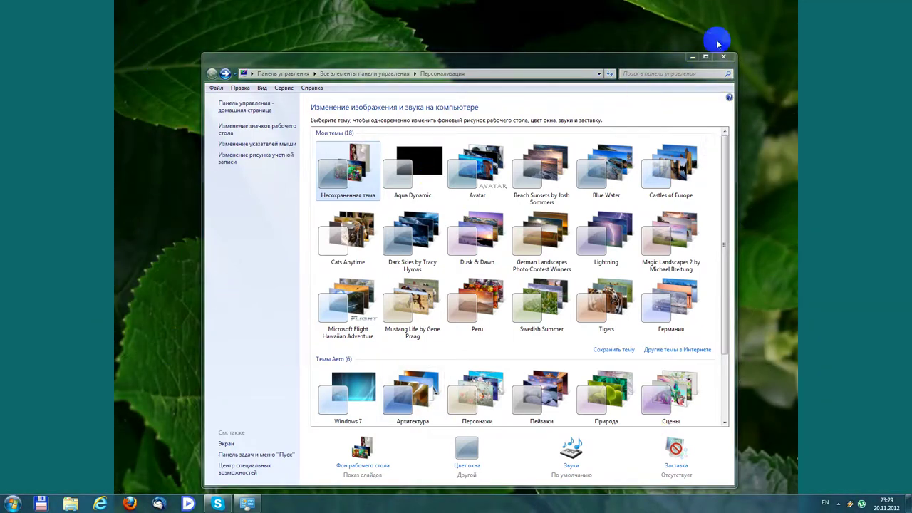
click(725, 56)
- Skip forward through two more slideshow pictures from the cleared desktop
right_click(446, 141)
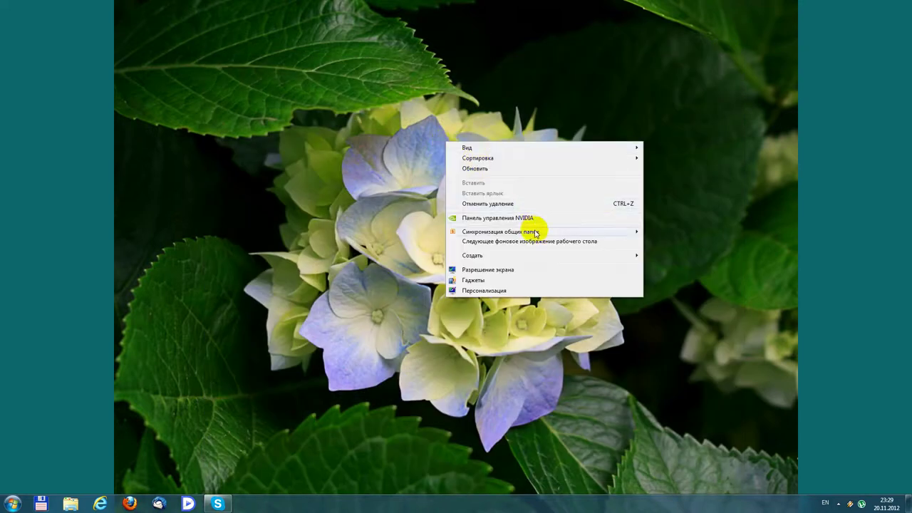
click(531, 242)
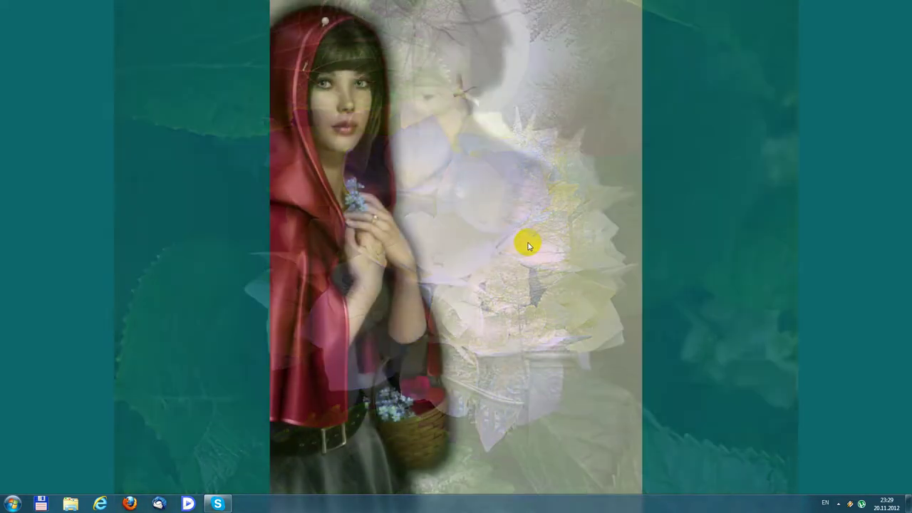
right_click(527, 242)
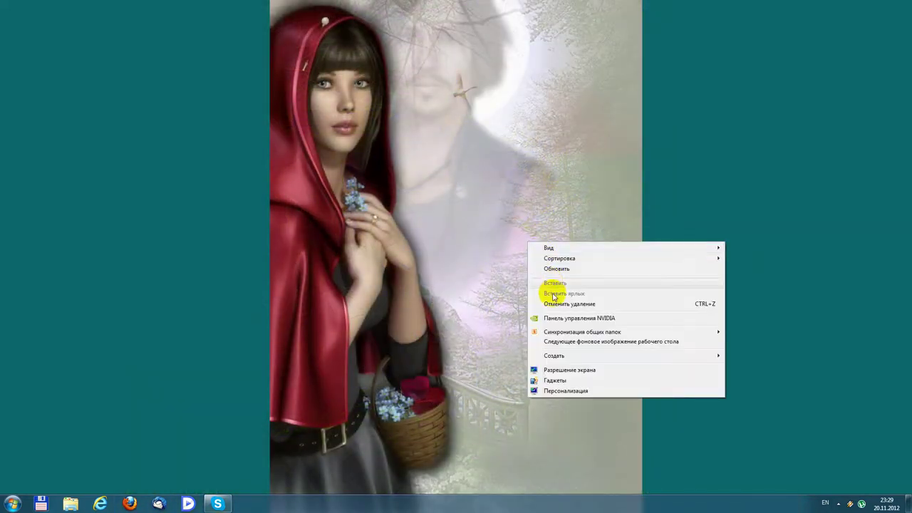
click(560, 343)
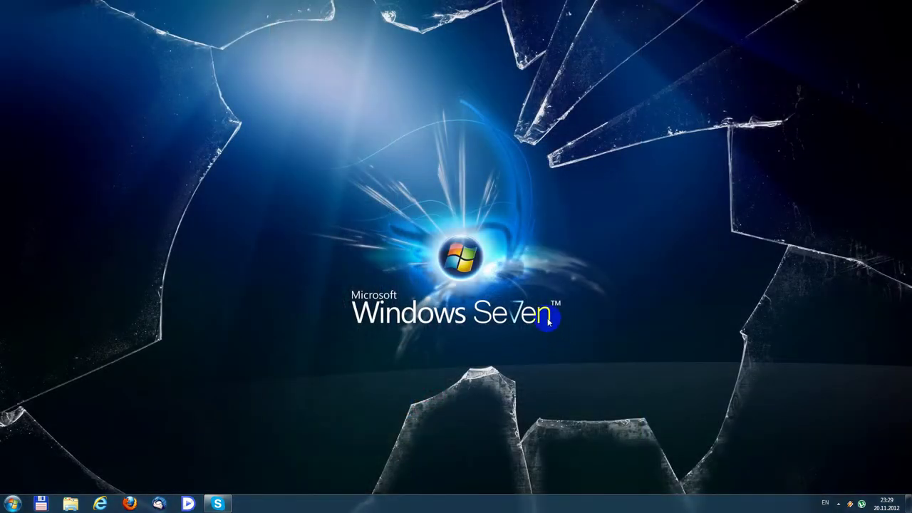